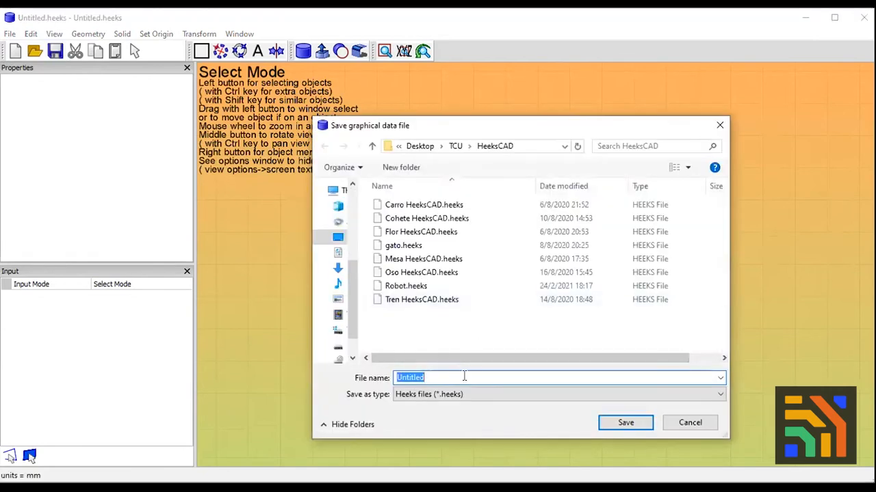
Save the drawing as "Gato HeeksCAD" in the HeeksCAD folder
{"action": "type", "text": "Gato HE"}
{"action": "key", "text": "BackSpace"}
{"action": "key", "text": "BackSpace"}
{"action": "type", "text": "HeeksCAD"}
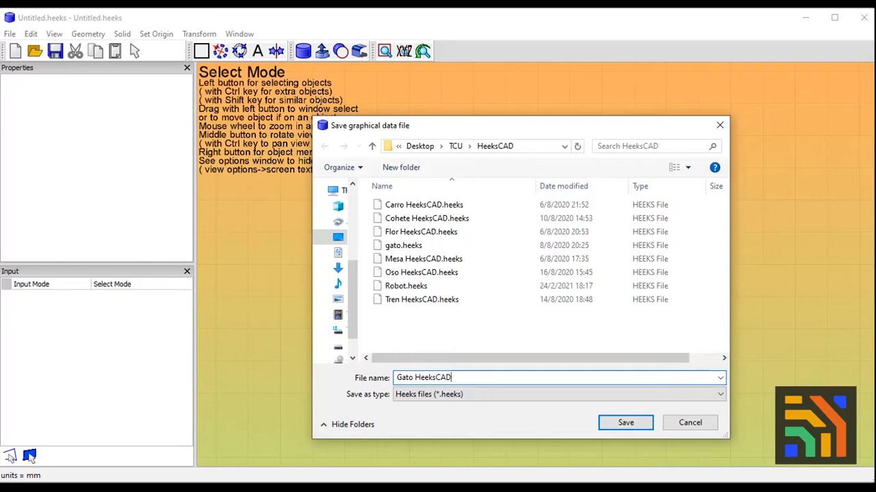
{"action": "key", "text": "Return"}
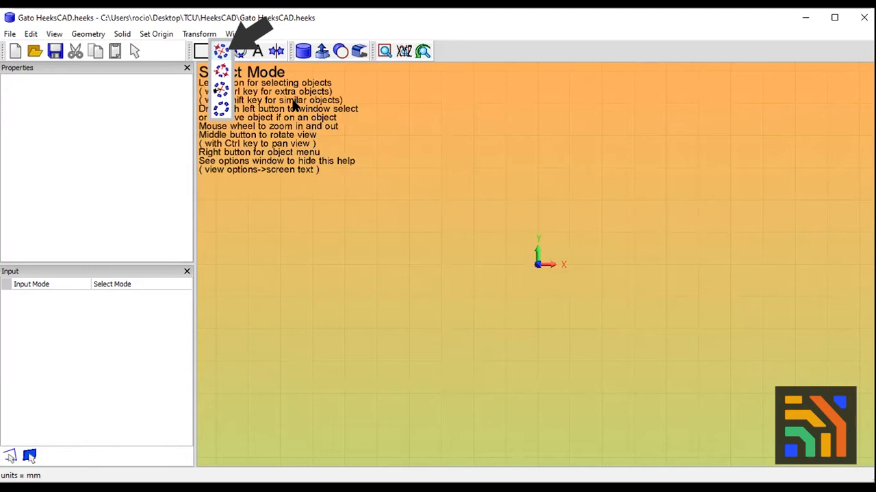
Draw a circle of about 16.3 mm radius centred on the origin, using centre-and-point mode, for the cat's head
{"action": "left_click", "coordinate": [220, 51]}
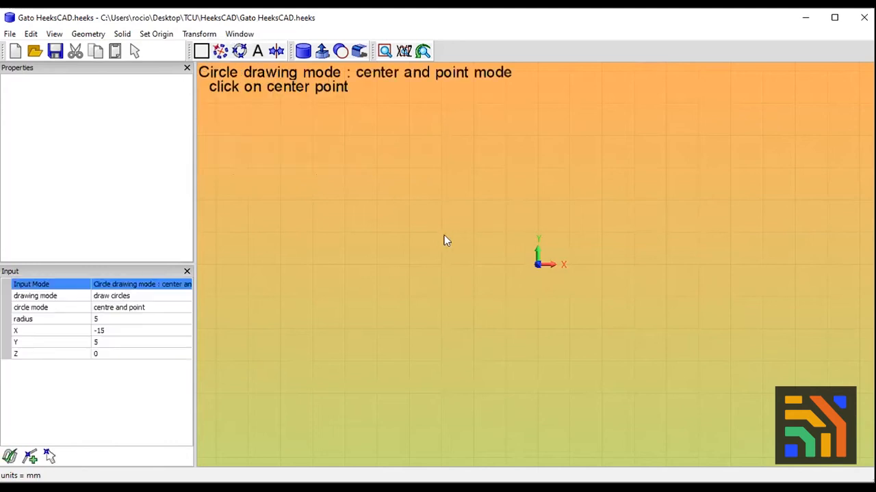
{"action": "left_click", "coordinate": [538, 266]}
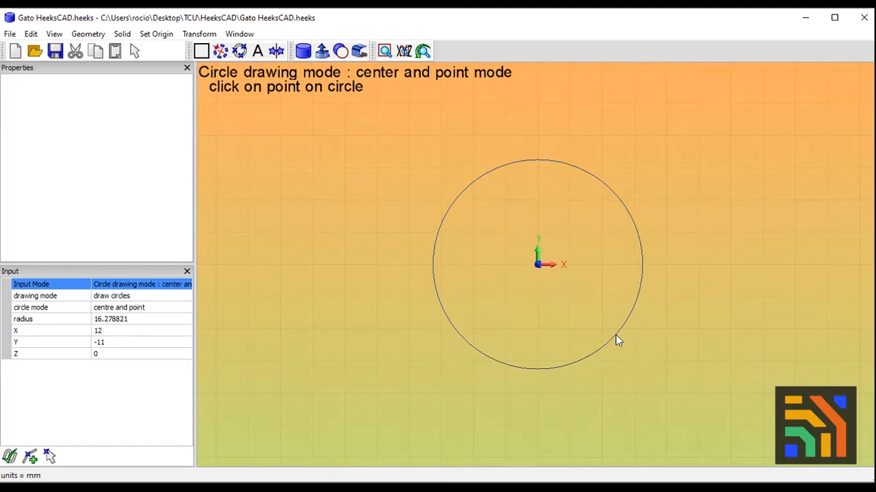
{"action": "left_click", "coordinate": [616, 336]}
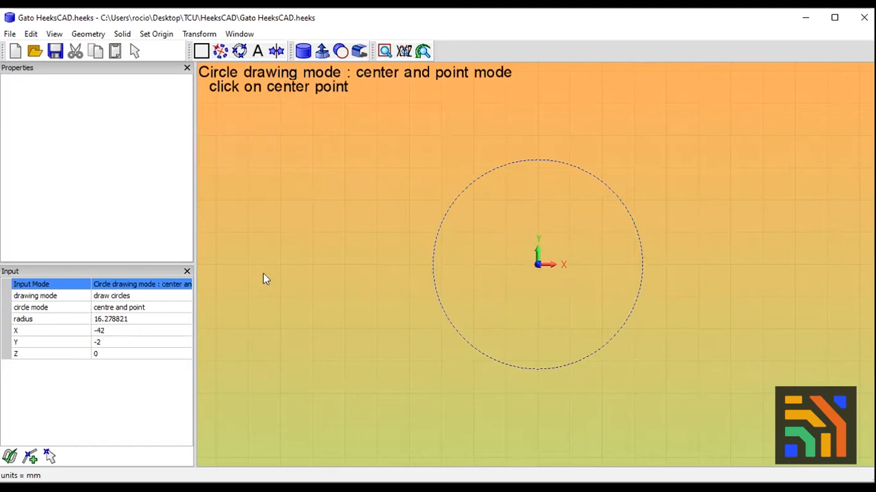
Draw a closed triangular ear with lines from (-13, 10) to (-5, 25) to (0, 10) and back to the start
{"action": "mouse_move", "coordinate": [220, 52]}
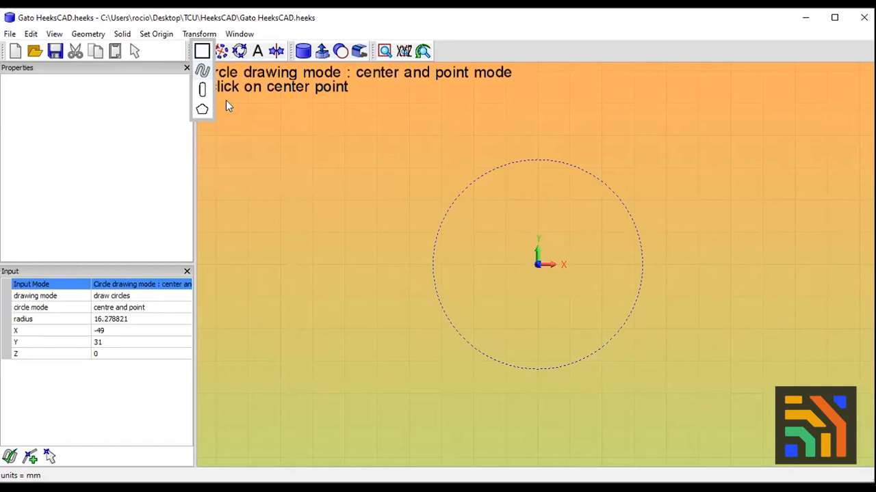
{"action": "left_click", "coordinate": [202, 70]}
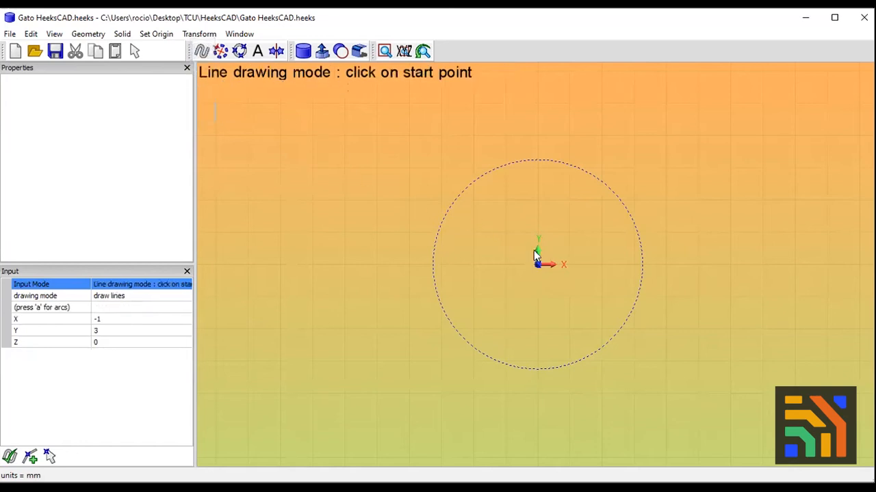
{"action": "left_click", "coordinate": [453, 199]}
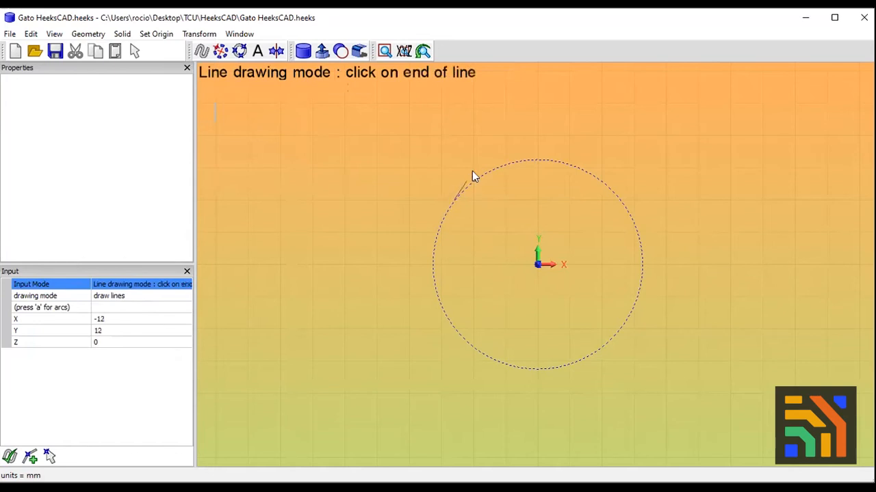
{"action": "left_click", "coordinate": [506, 107]}
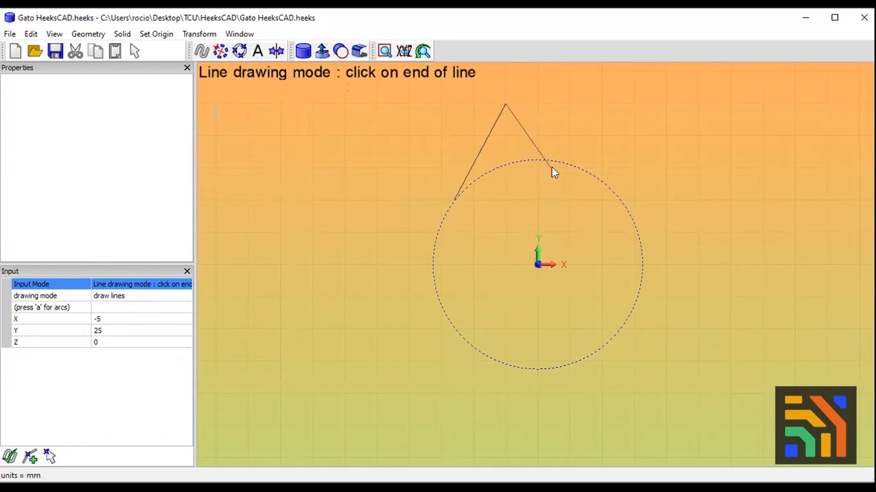
{"action": "left_click", "coordinate": [538, 200]}
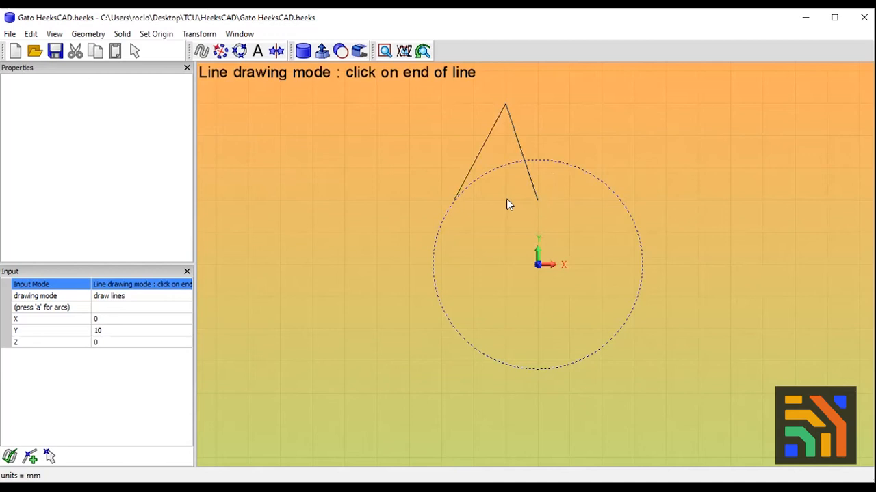
{"action": "left_click", "coordinate": [455, 200]}
{"action": "left_click", "coordinate": [507, 108]}
{"action": "left_click", "coordinate": [135, 53]}
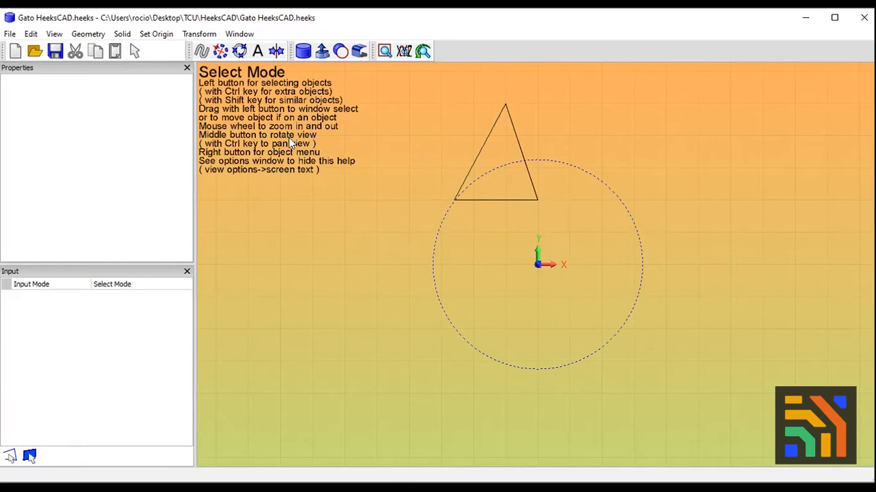
Draw a vertical line about 30 mm long from the origin upward as the mirror axis
{"action": "mouse_move", "coordinate": [203, 52]}
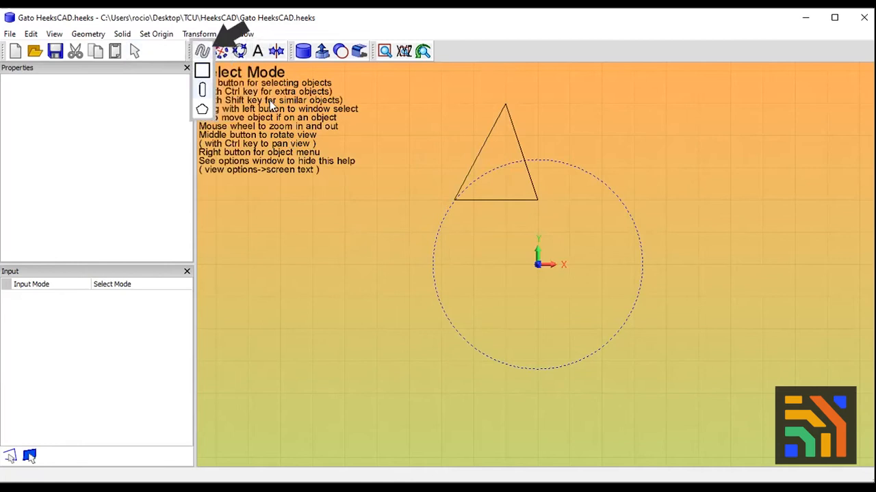
{"action": "left_click", "coordinate": [201, 51]}
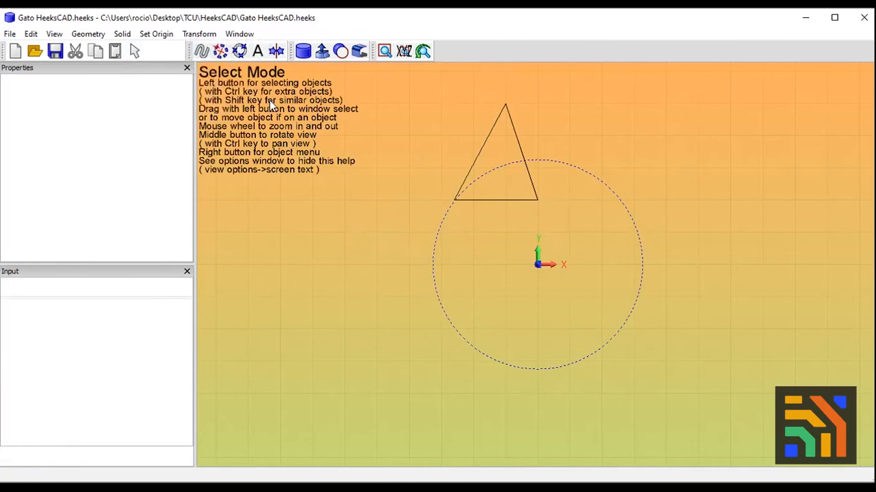
{"action": "left_click", "coordinate": [538, 266]}
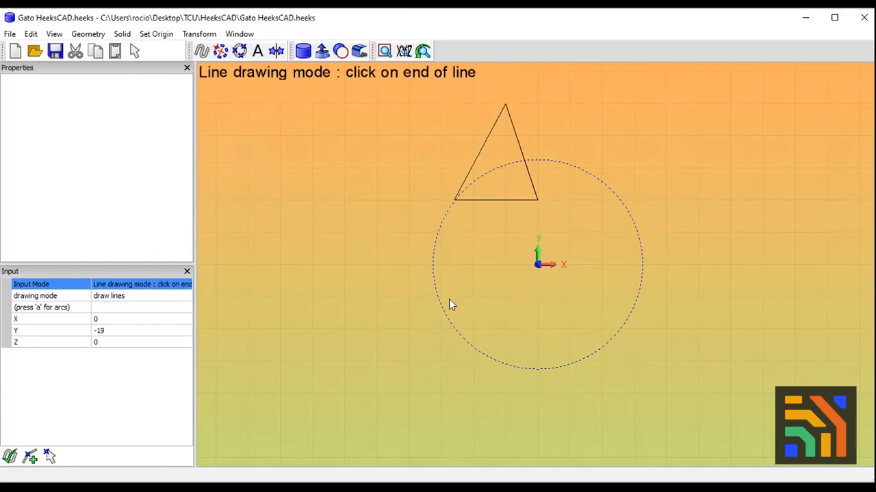
{"action": "left_click", "coordinate": [537, 107]}
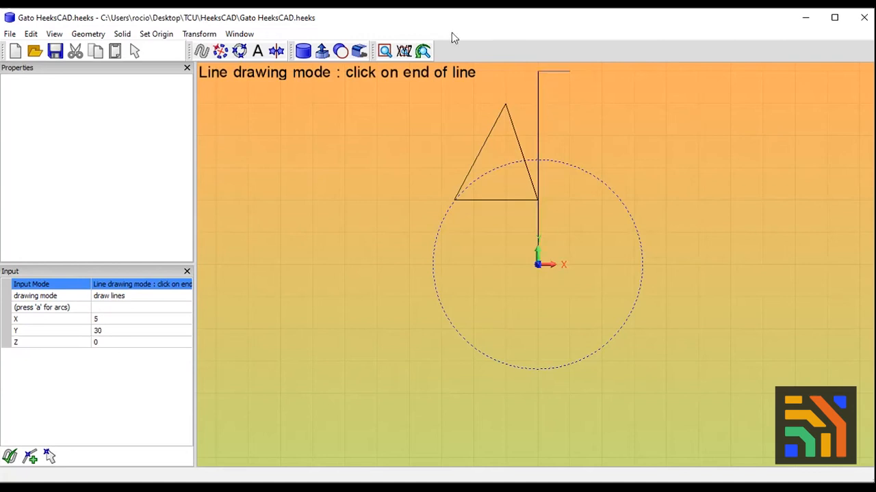
{"action": "left_click", "coordinate": [135, 52]}
Mirror the triangular ear about the vertical line to create the second ear
{"action": "left_click", "coordinate": [475, 159]}
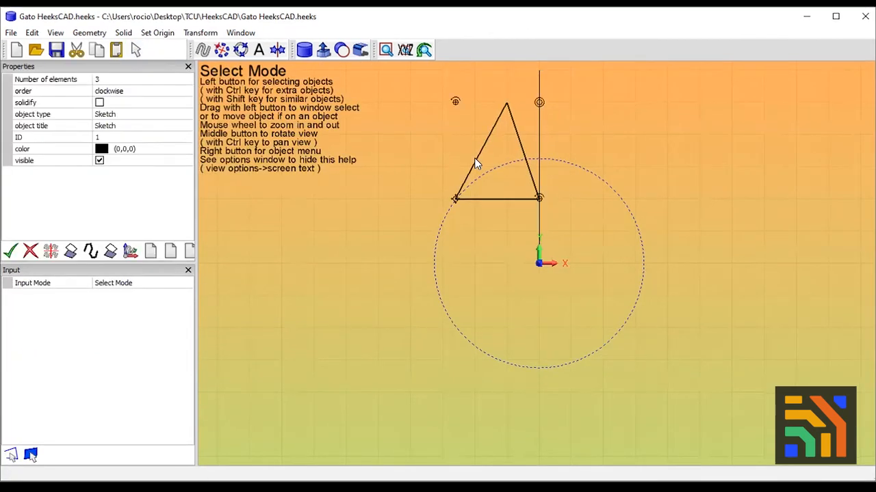
{"action": "left_click", "coordinate": [286, 104]}
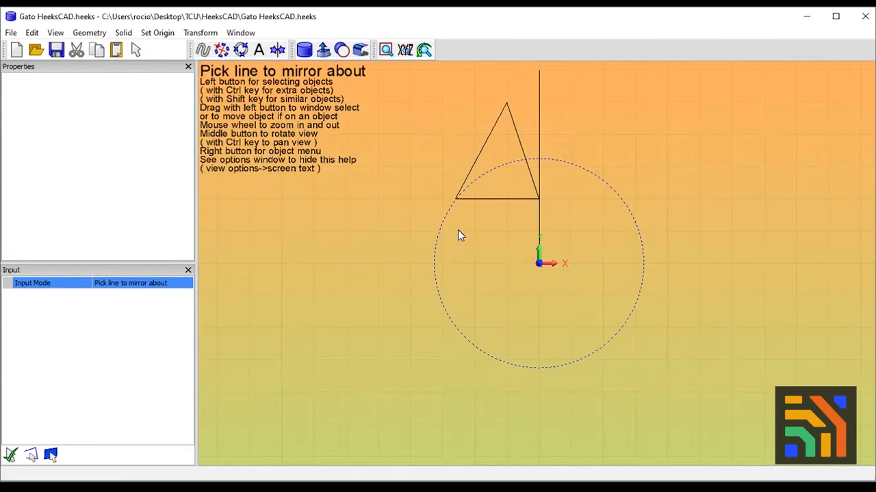
{"action": "left_click", "coordinate": [537, 140]}
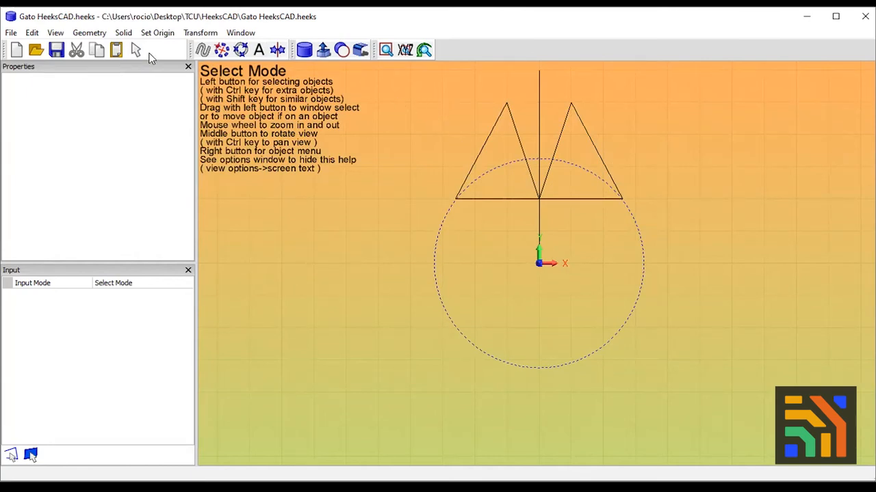
Delete the vertical line between the two ears
{"action": "left_click", "coordinate": [568, 199]}
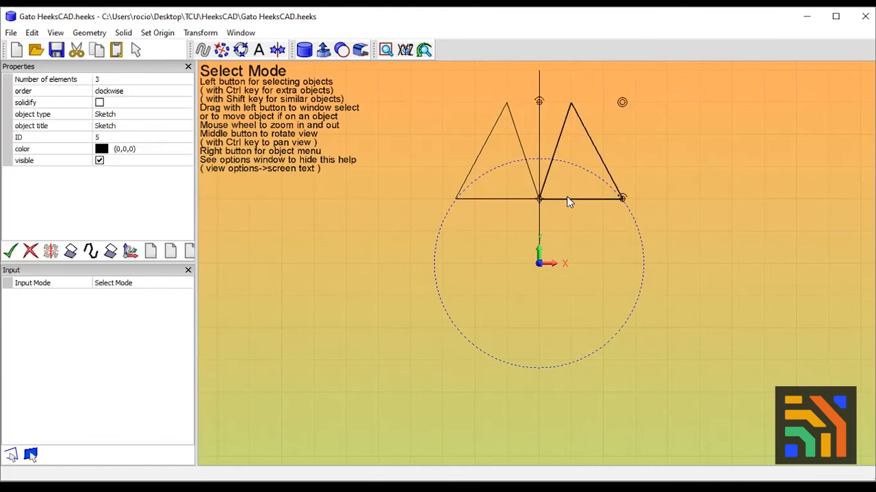
{"action": "mouse_move", "coordinate": [518, 198]}
{"action": "left_mouse_down"}
{"action": "mouse_move", "coordinate": [519, 174]}
{"action": "mouse_move", "coordinate": [521, 199]}
{"action": "left_mouse_up"}
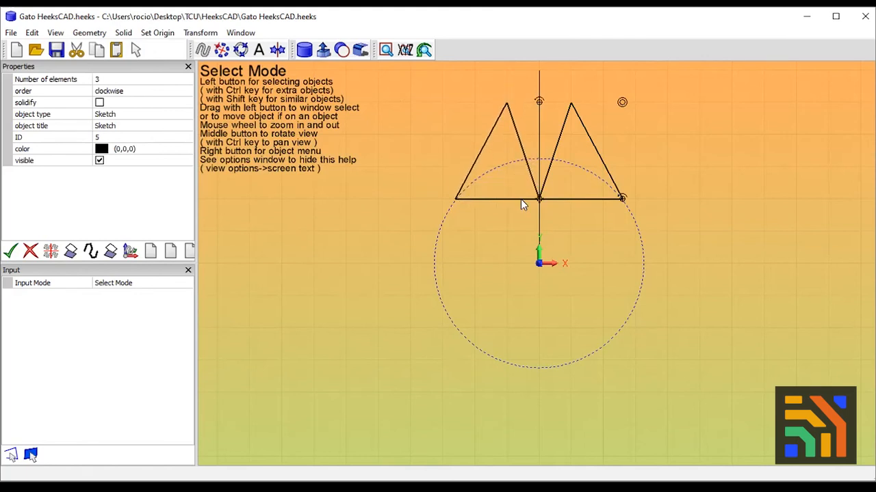
{"action": "left_click", "coordinate": [538, 140]}
{"action": "key", "text": "Delete"}
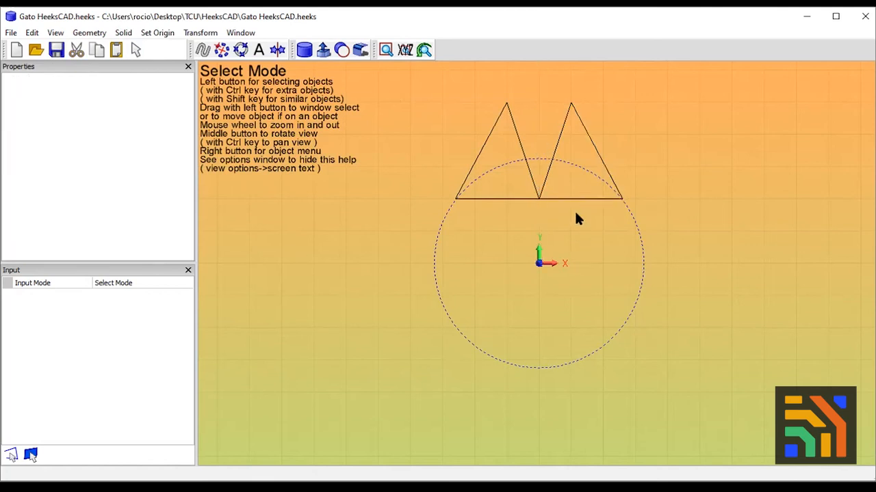
{"action": "left_click", "coordinate": [534, 194]}
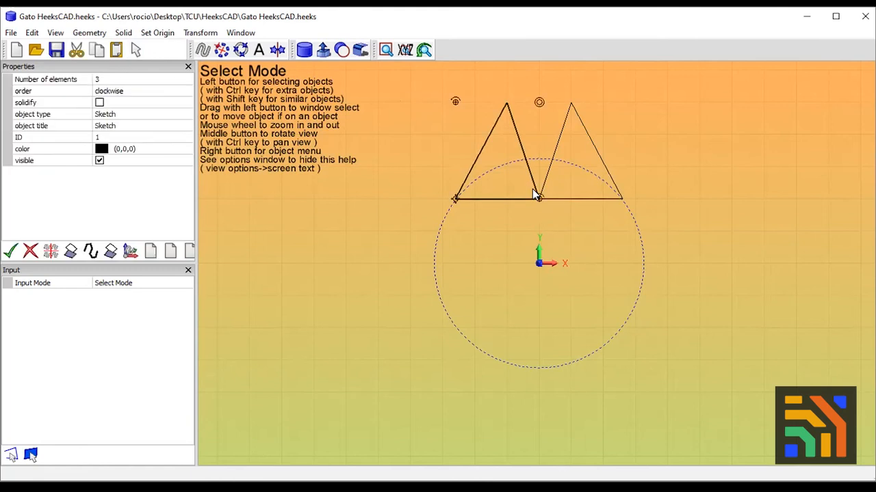
{"action": "left_click", "coordinate": [571, 200]}
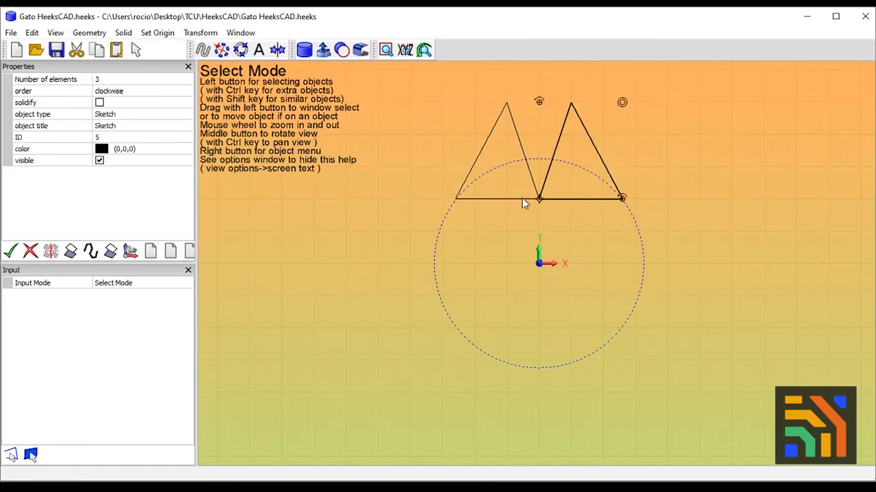
{"action": "left_click", "coordinate": [515, 221]}
{"action": "left_click", "coordinate": [474, 165]}
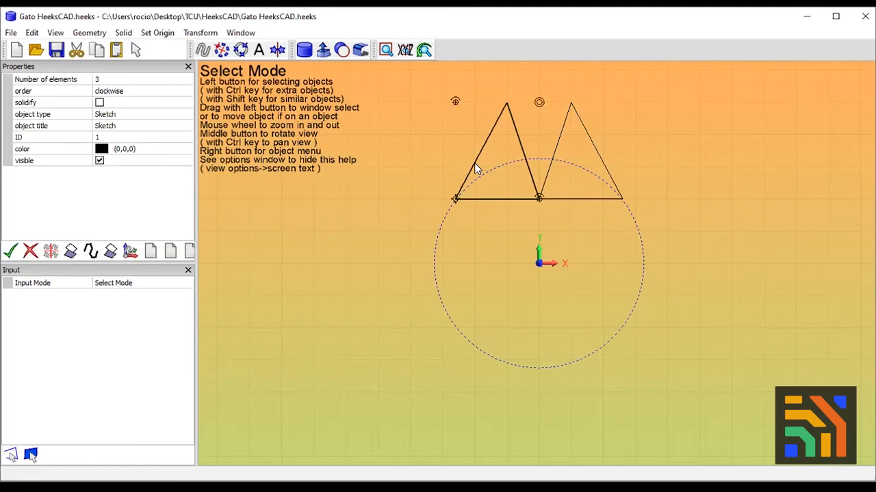
{"action": "left_click", "coordinate": [499, 254]}
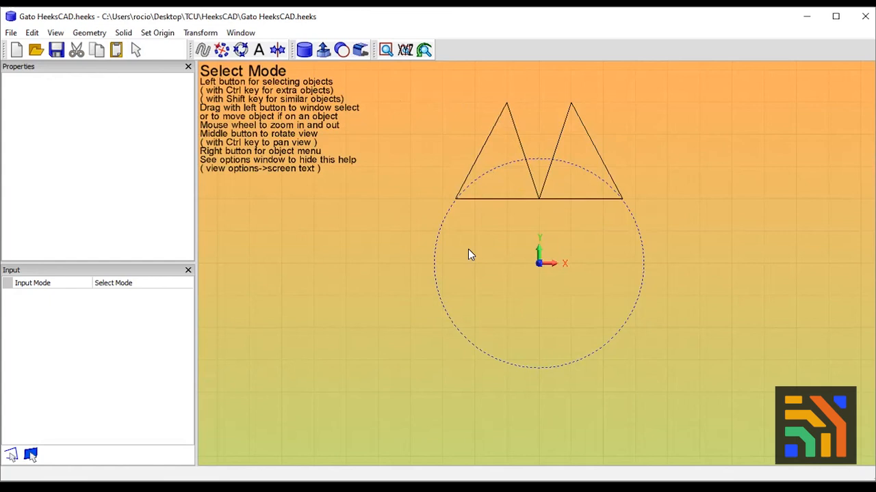
Extrude the head circle into a solid with a height of 10 mm
{"action": "left_click", "coordinate": [523, 161]}
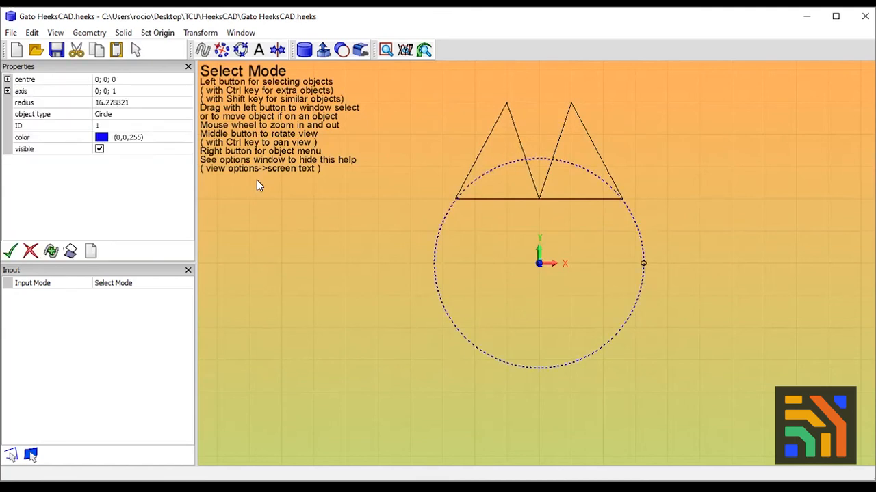
{"action": "left_click", "coordinate": [405, 49]}
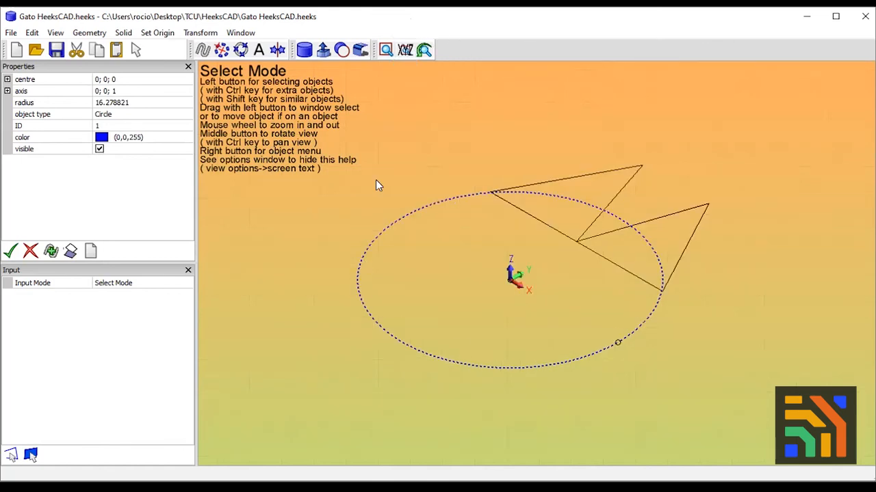
{"action": "mouse_move", "coordinate": [403, 37]}
{"action": "left_click", "coordinate": [373, 100]}
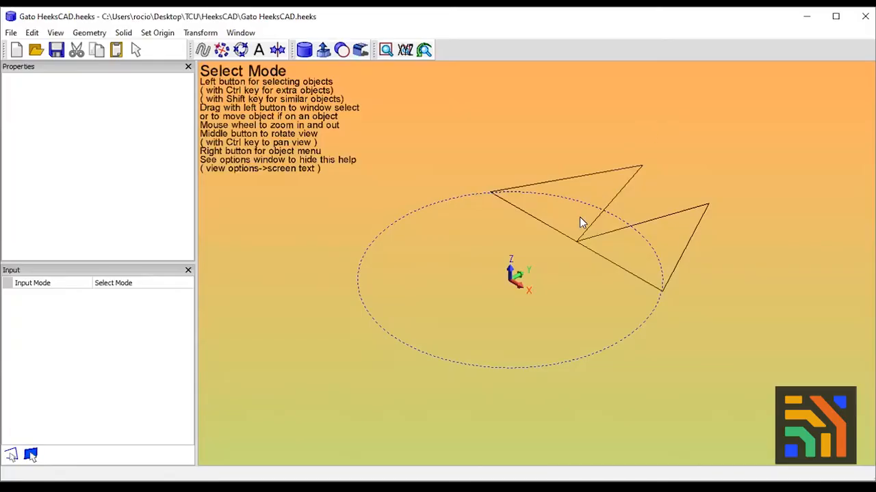
{"action": "left_click", "coordinate": [448, 203]}
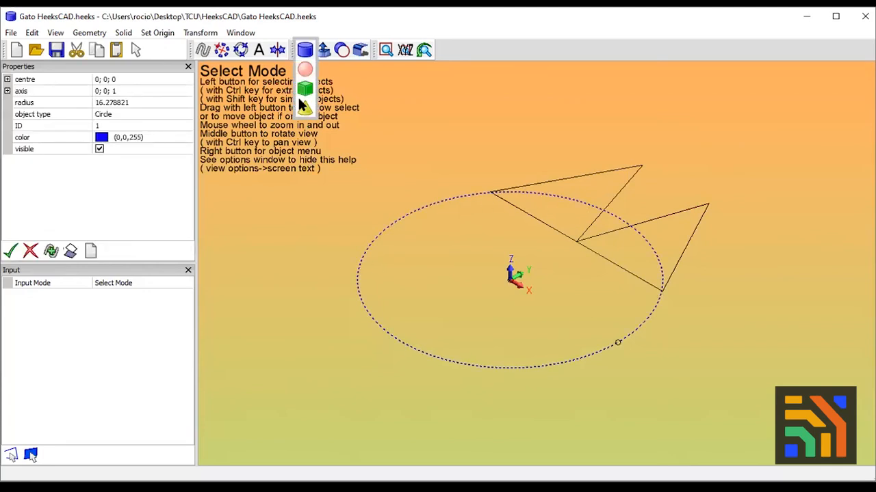
{"action": "mouse_move", "coordinate": [323, 49]}
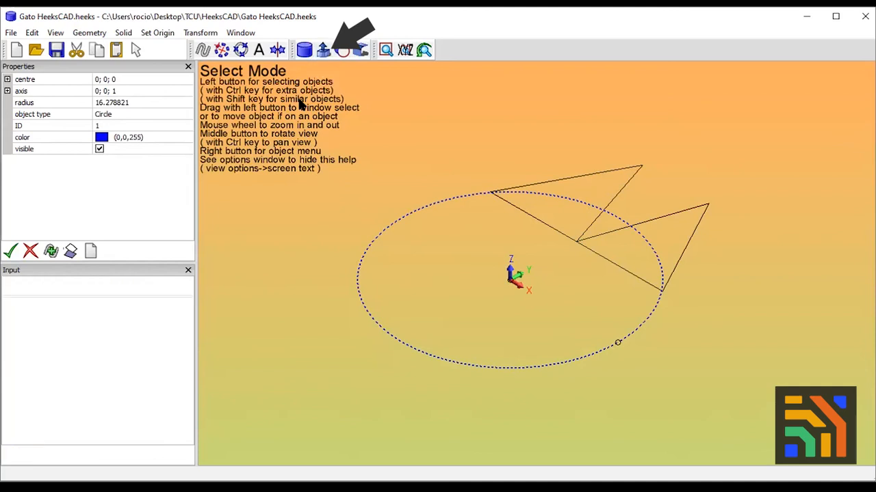
{"action": "left_click", "coordinate": [324, 49]}
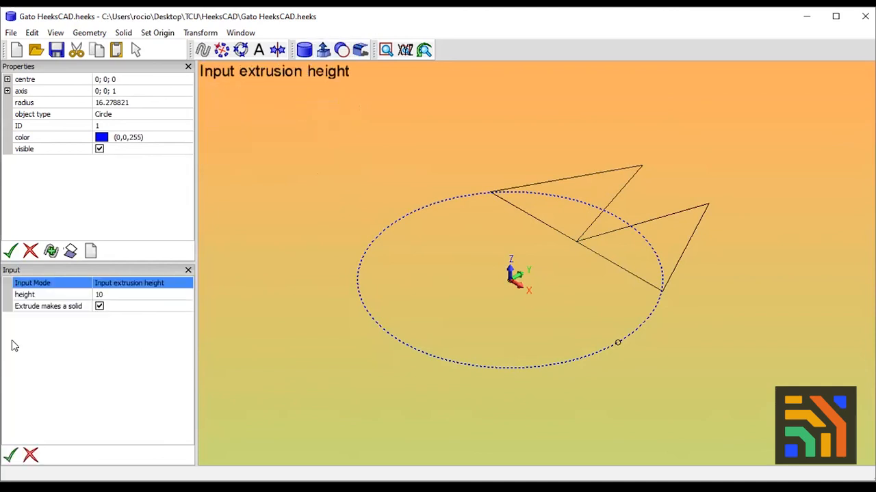
{"action": "left_click", "coordinate": [121, 295]}
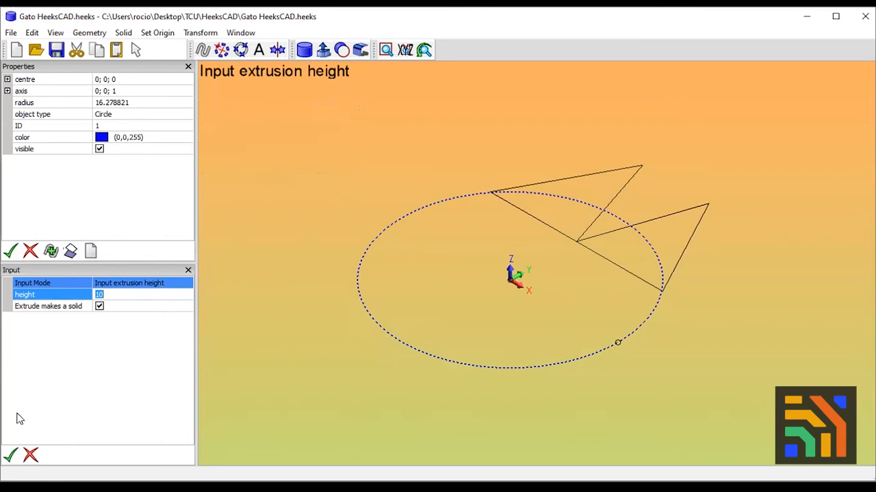
{"action": "left_click", "coordinate": [10, 457]}
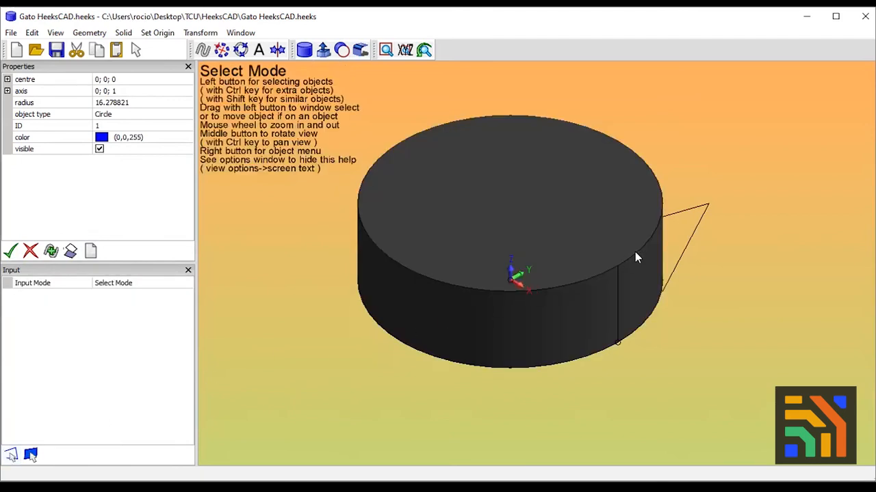
Show and dock the Objects window, and select the original ear's sketch in its list
{"action": "left_click", "coordinate": [678, 212]}
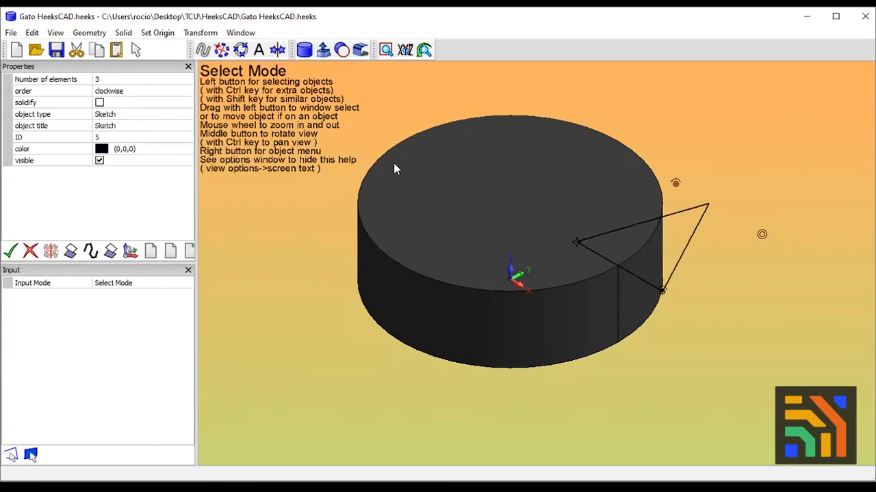
{"action": "left_click", "coordinate": [240, 37]}
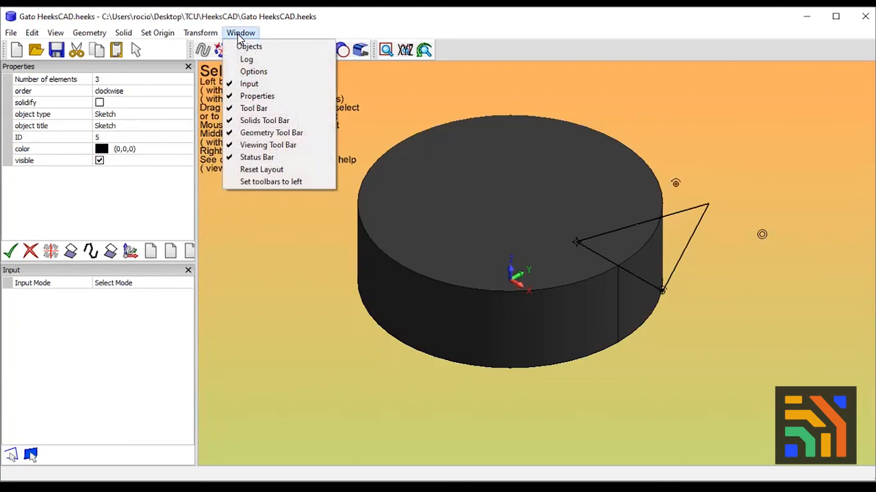
{"action": "left_click", "coordinate": [232, 47]}
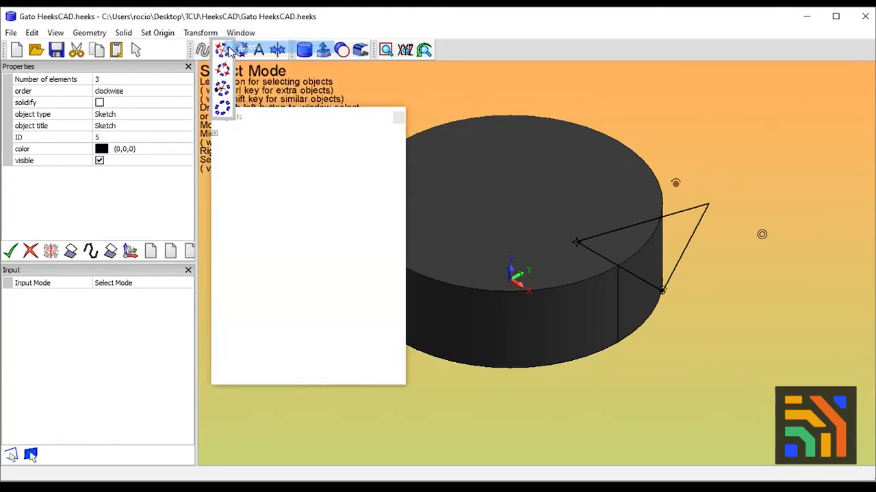
{"action": "double_click", "coordinate": [266, 117]}
{"action": "left_click", "coordinate": [37, 78]}
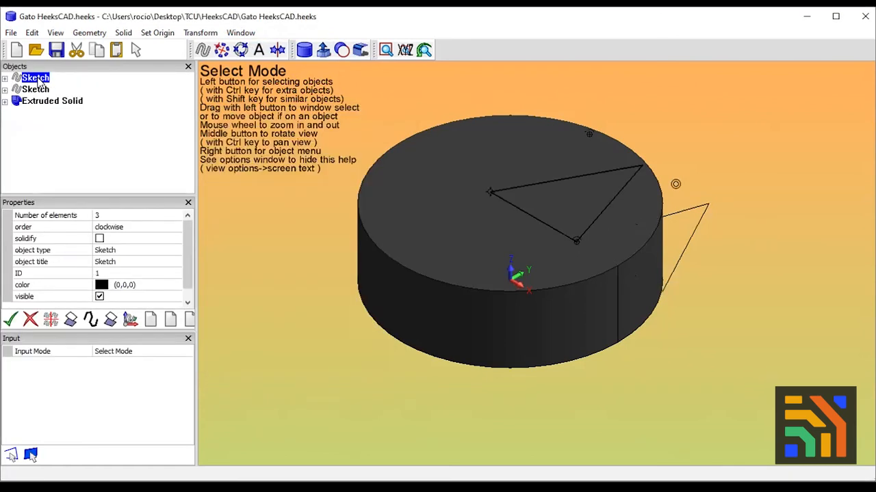
Extrude the original ear's sketch into a solid with a height of 10 mm
{"action": "left_click", "coordinate": [38, 90]}
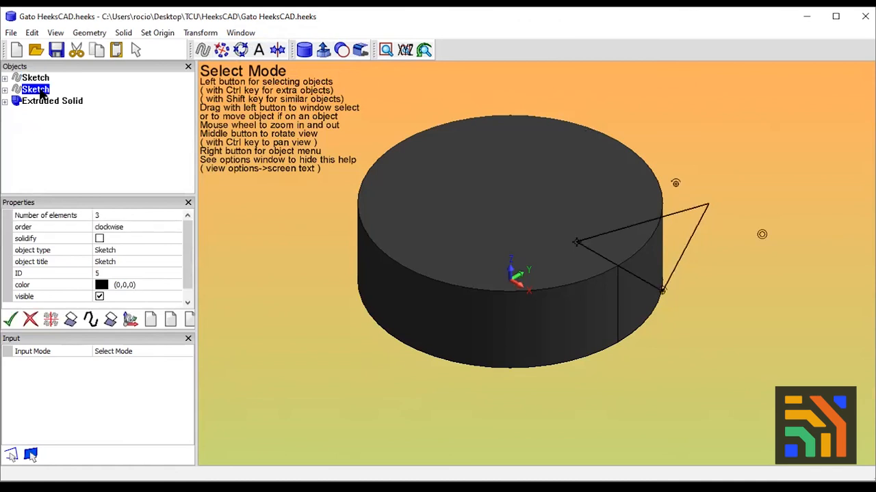
{"action": "left_click", "coordinate": [63, 102]}
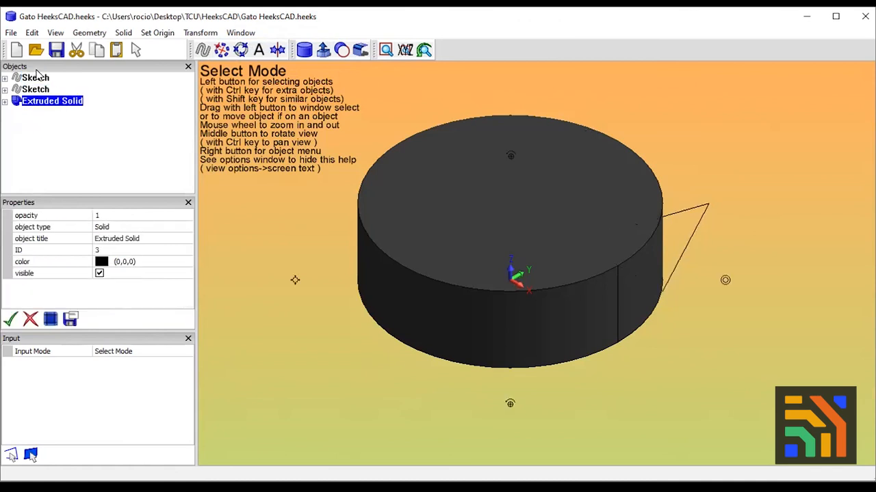
{"action": "left_click", "coordinate": [37, 78]}
{"action": "left_click", "coordinate": [39, 90]}
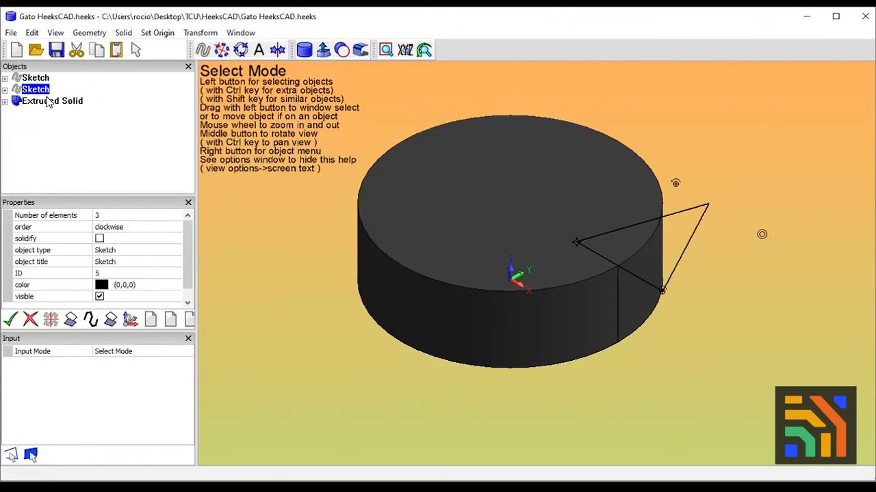
{"action": "left_click", "coordinate": [47, 101]}
{"action": "left_click", "coordinate": [32, 79]}
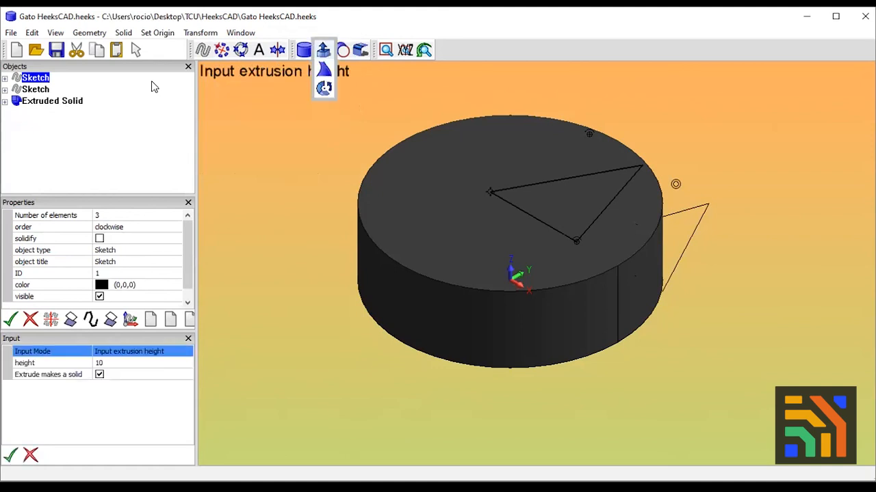
{"action": "left_click", "coordinate": [11, 455]}
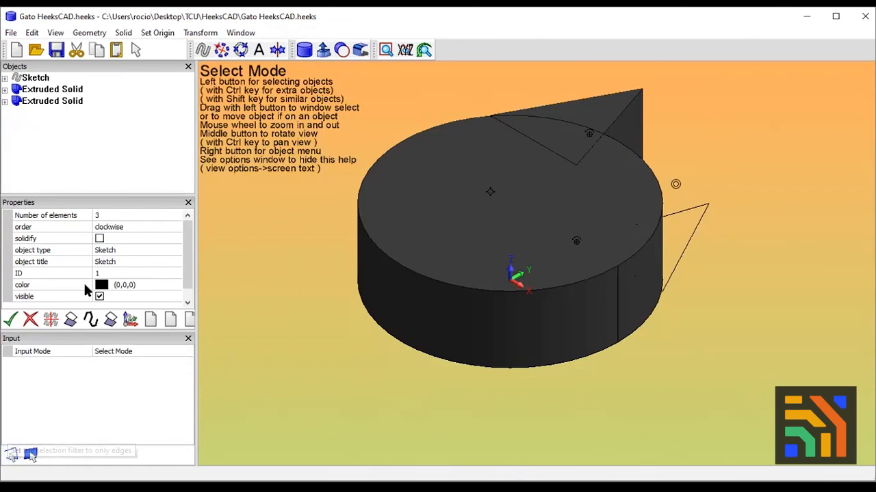
Extrude the mirrored ear's sketch into a solid with a height of 10 mm
{"action": "left_click", "coordinate": [37, 78]}
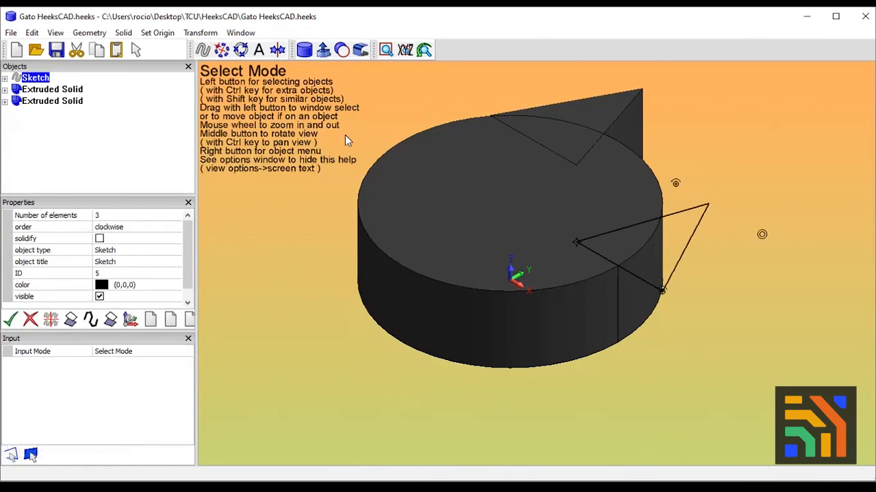
{"action": "mouse_move", "coordinate": [322, 50]}
{"action": "left_click", "coordinate": [324, 51]}
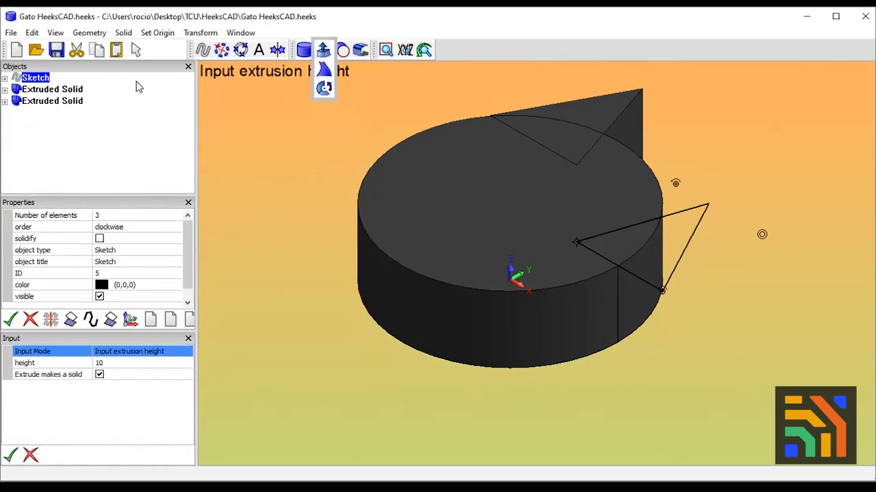
{"action": "left_click", "coordinate": [11, 455]}
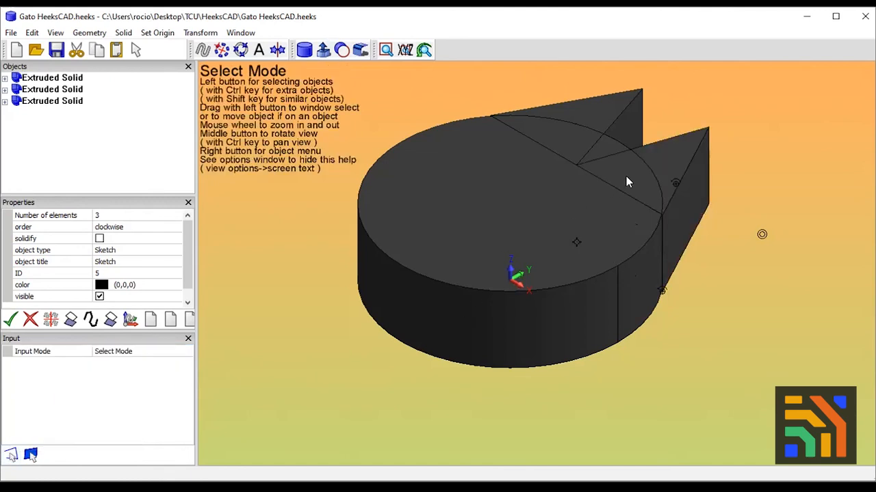
View the three solids face-on in the XY plane
{"action": "mouse_move", "coordinate": [405, 50]}
{"action": "mouse_move", "coordinate": [416, 31]}
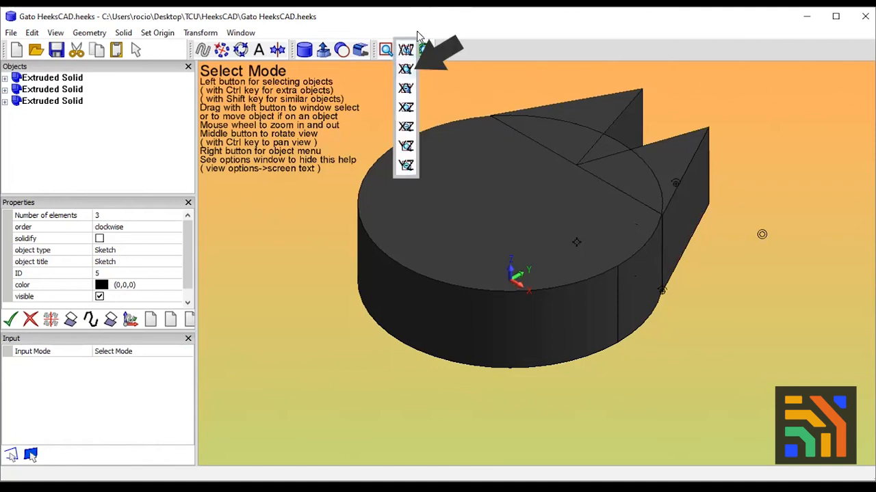
{"action": "left_click", "coordinate": [406, 68]}
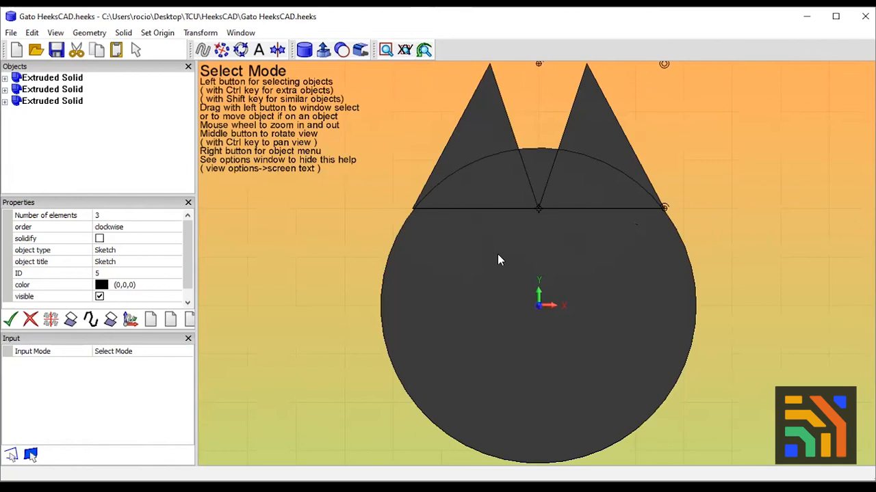
Try to move each ear solid separately from the head, and restore the original arrangement
{"action": "mouse_move", "coordinate": [498, 267]}
{"action": "left_mouse_down"}
{"action": "mouse_move", "coordinate": [498, 294]}
{"action": "mouse_move", "coordinate": [499, 270]}
{"action": "left_mouse_up"}
{"action": "left_click", "coordinate": [592, 156]}
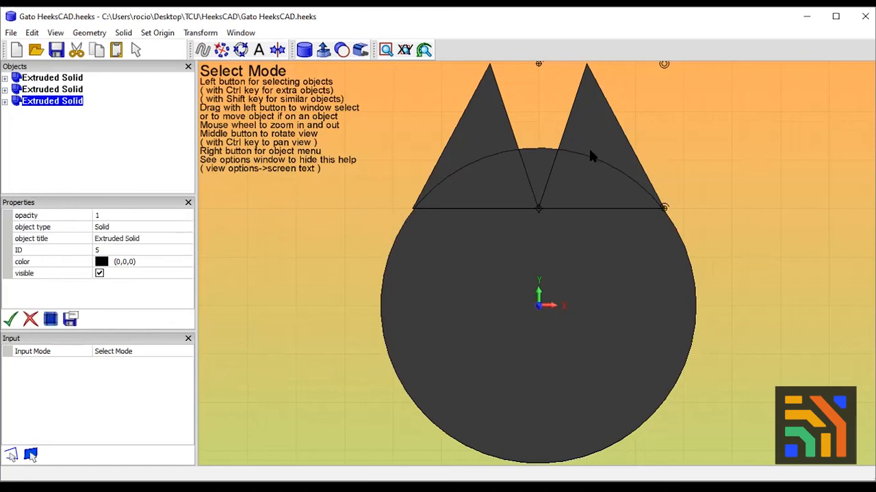
{"action": "left_click_drag", "start_coordinate": [583, 137], "coordinate": [573, 132]}
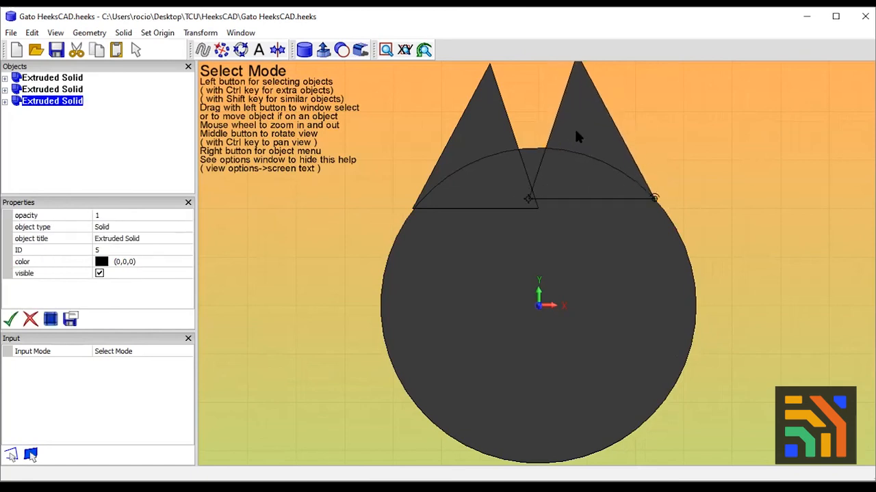
{"action": "mouse_move", "coordinate": [576, 137]}
{"action": "left_mouse_down"}
{"action": "mouse_move", "coordinate": [587, 146]}
{"action": "mouse_move", "coordinate": [573, 132]}
{"action": "left_mouse_up"}
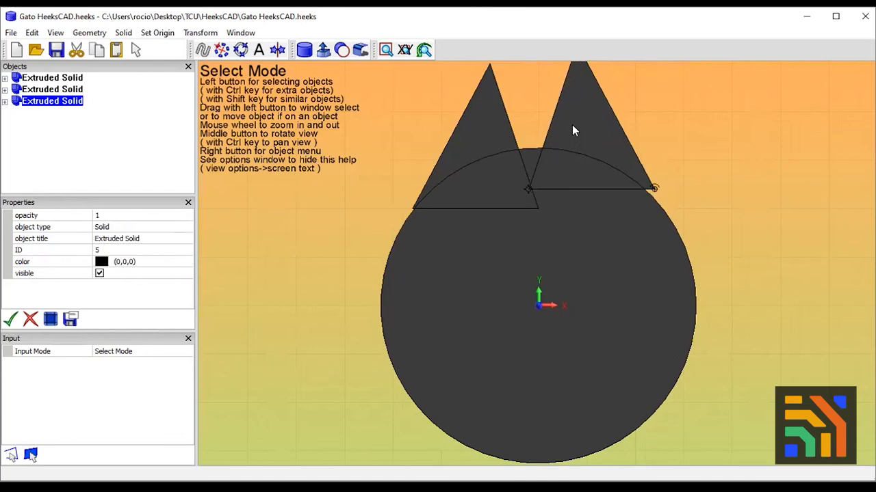
{"action": "left_click_drag", "start_coordinate": [497, 141], "coordinate": [510, 133]}
{"action": "scroll", "coordinate": [611, 221], "scroll_direction": "down", "scroll_amount": 3}
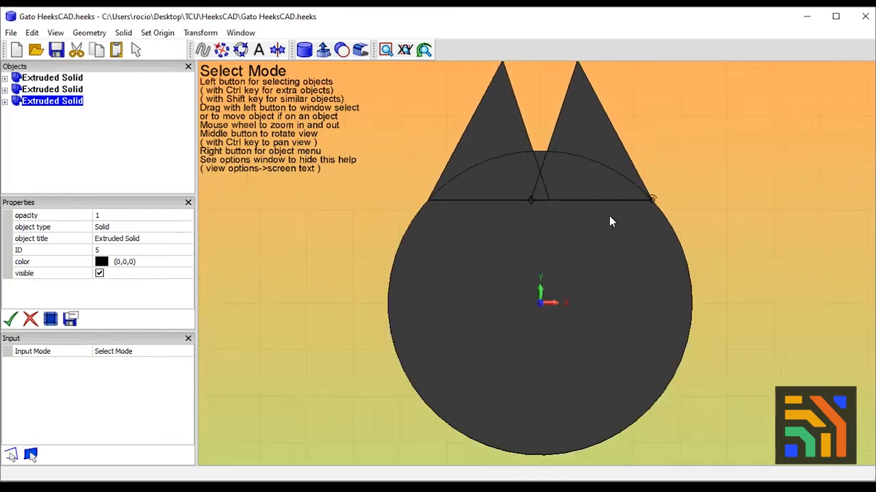
{"action": "left_click_drag", "start_coordinate": [541, 182], "coordinate": [588, 186]}
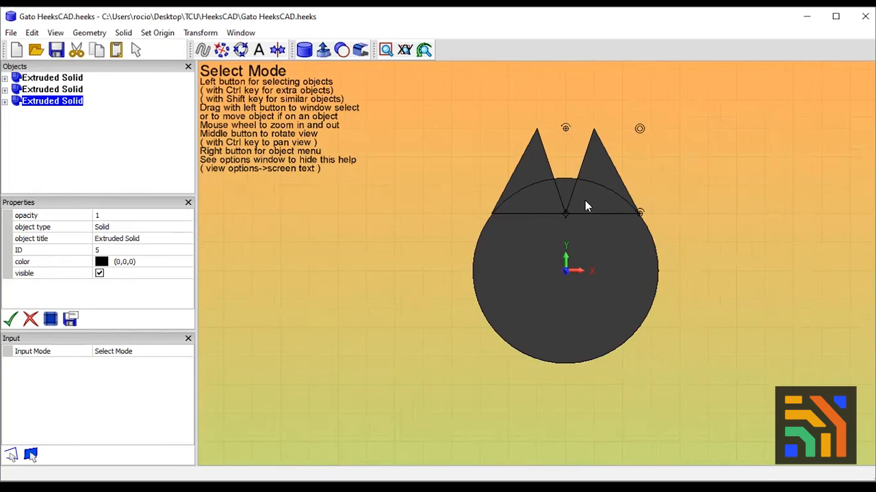
{"action": "left_click_drag", "start_coordinate": [598, 198], "coordinate": [604, 206]}
Select the head and both ear solids together and fuse them into a single solid
{"action": "left_click", "coordinate": [491, 230]}
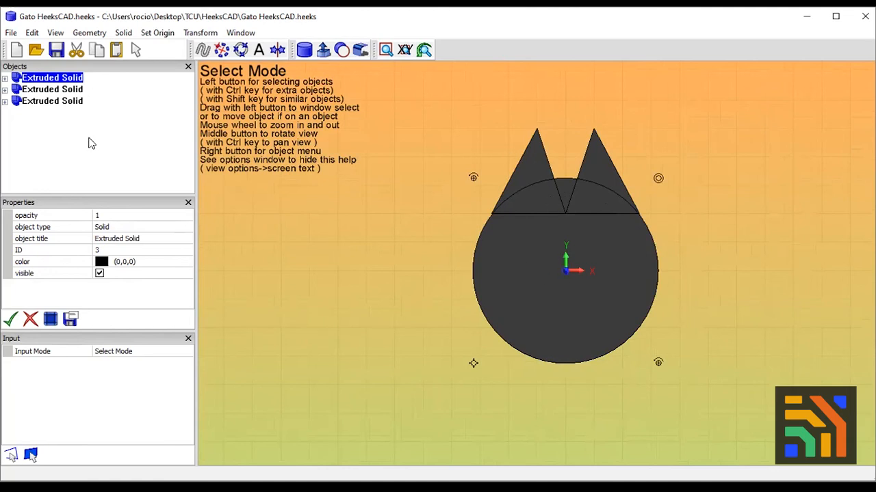
{"action": "left_click", "coordinate": [69, 90]}
{"action": "left_click", "coordinate": [75, 101]}
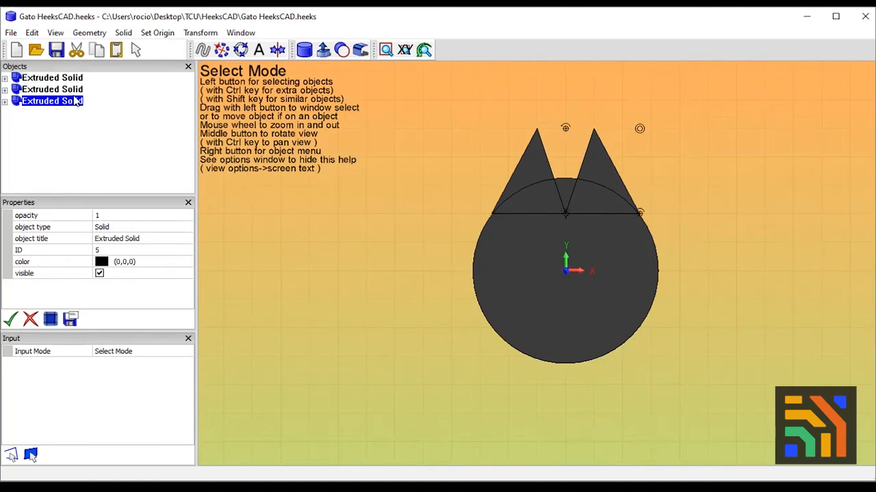
{"action": "left_click", "coordinate": [71, 86]}
{"action": "left_click", "coordinate": [69, 79]}
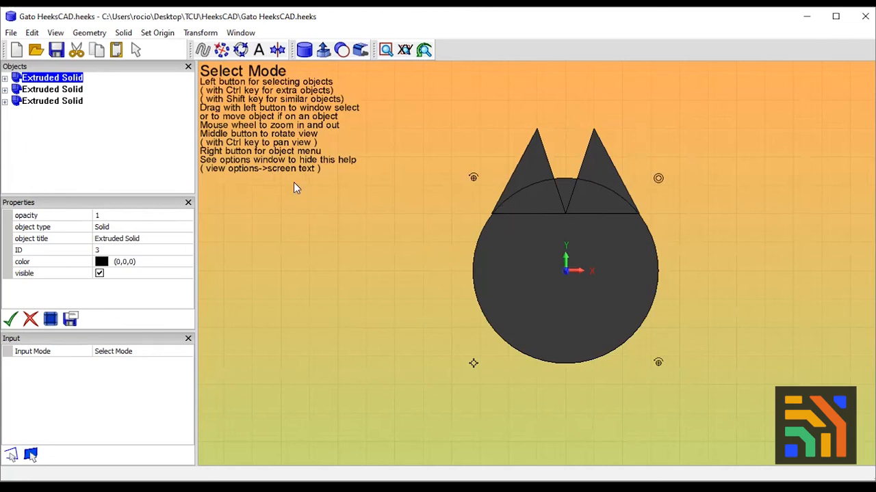
{"action": "left_click", "coordinate": [77, 90], "text": "ctrl"}
{"action": "left_click", "coordinate": [77, 101], "text": "ctrl"}
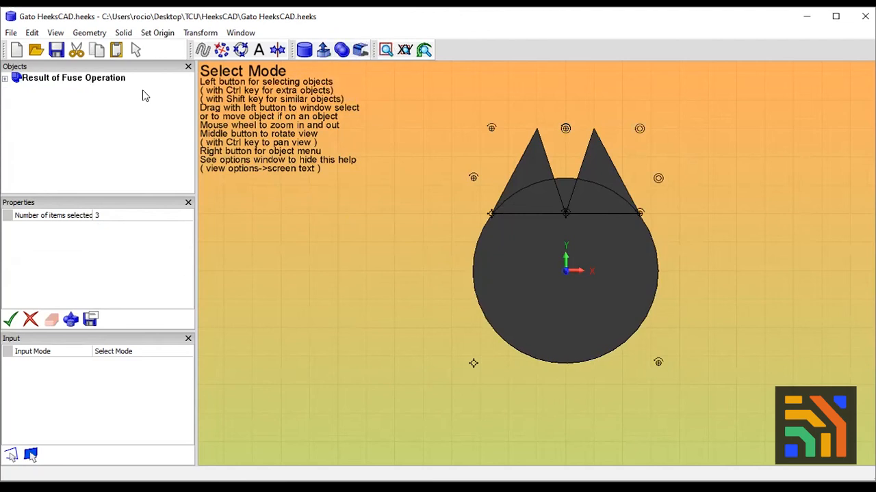
Try to move the fused cat head as one piece, and undo the move
{"action": "left_click", "coordinate": [83, 80]}
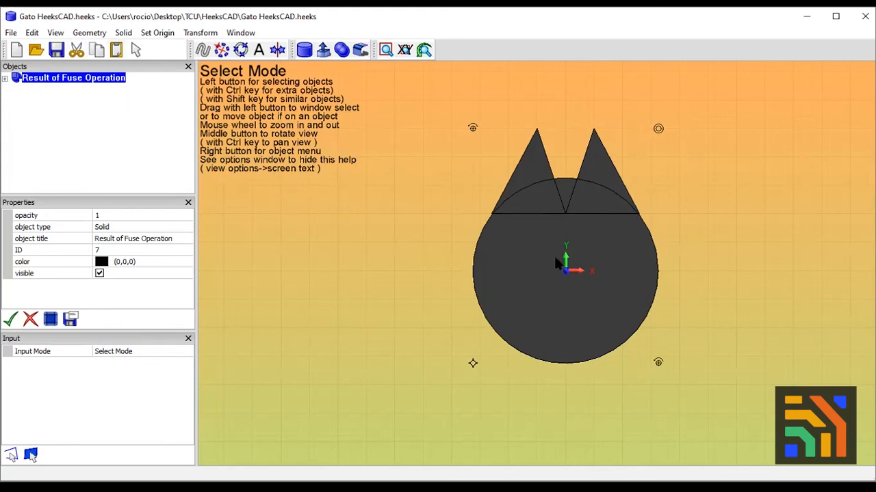
{"action": "left_click_drag", "start_coordinate": [541, 272], "coordinate": [612, 276]}
{"action": "key", "text": "ctrl+z"}
{"action": "mouse_move", "coordinate": [566, 269]}
{"action": "left_mouse_down"}
{"action": "mouse_move", "coordinate": [567, 255]}
{"action": "mouse_move", "coordinate": [566, 268]}
{"action": "left_mouse_up"}
{"action": "mouse_move", "coordinate": [548, 234]}
{"action": "left_mouse_down"}
{"action": "mouse_move", "coordinate": [543, 242]}
{"action": "mouse_move", "coordinate": [551, 244]}
{"action": "left_mouse_up"}
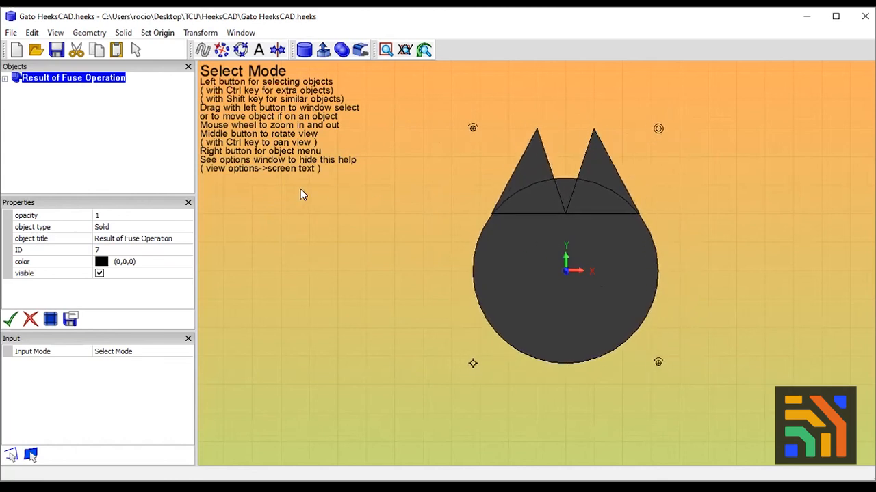